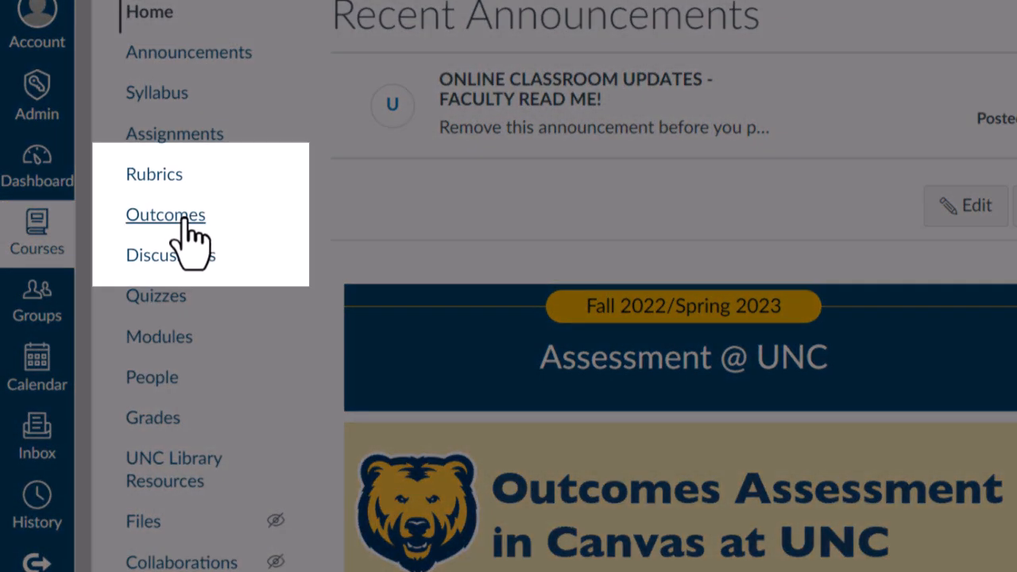
# Open the course's outcomes, start finding outcomes to add, and show the University of Northern Colorado group under Account Standards.
pyautogui.click(184, 226)
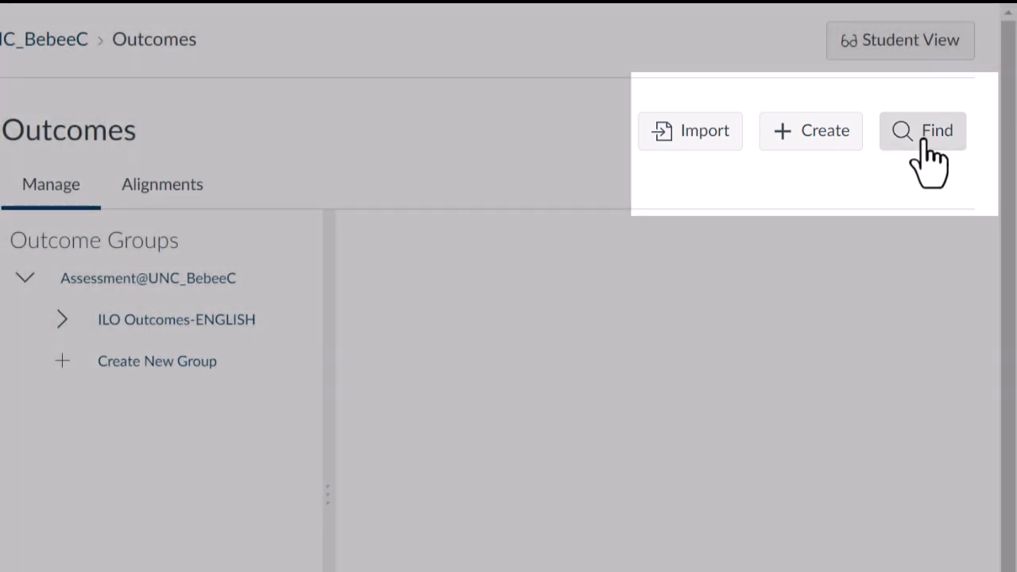
pyautogui.click(925, 145)
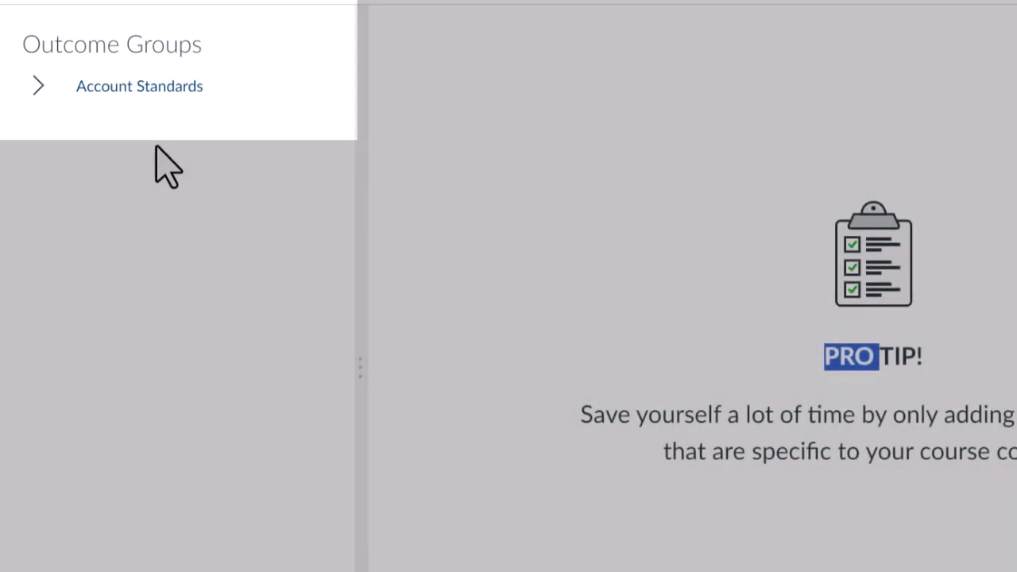
pyautogui.click(148, 98)
pyautogui.click(54, 90)
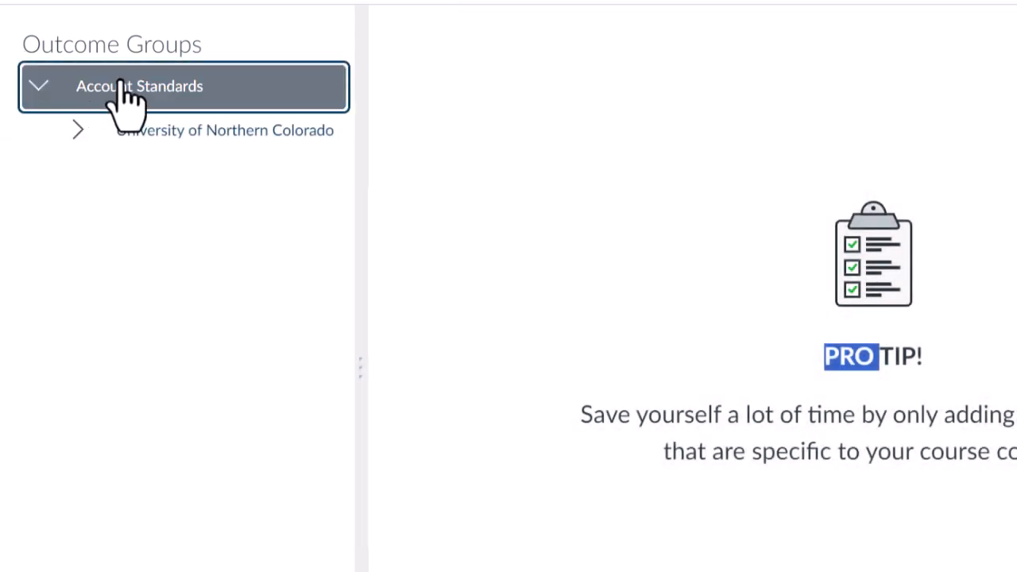
pyautogui.click(201, 141)
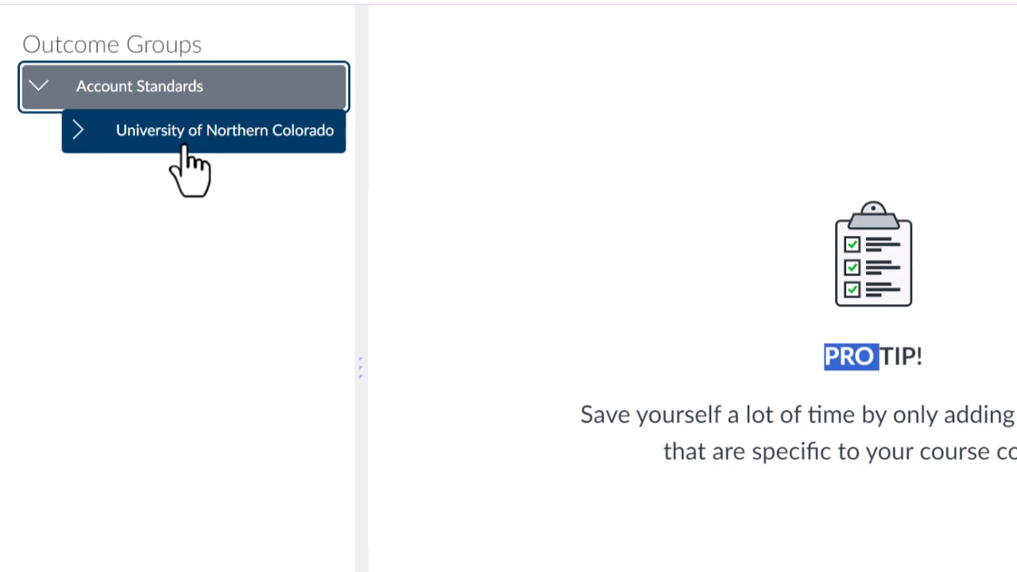
pyautogui.click(125, 137)
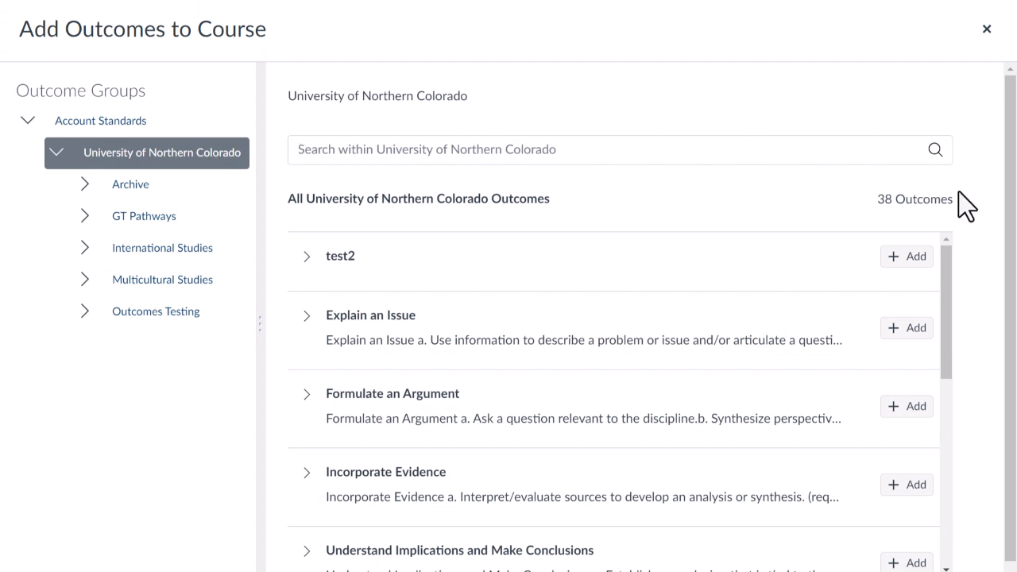
pyautogui.moveTo(946, 256); pyautogui.dragTo(878, 380)
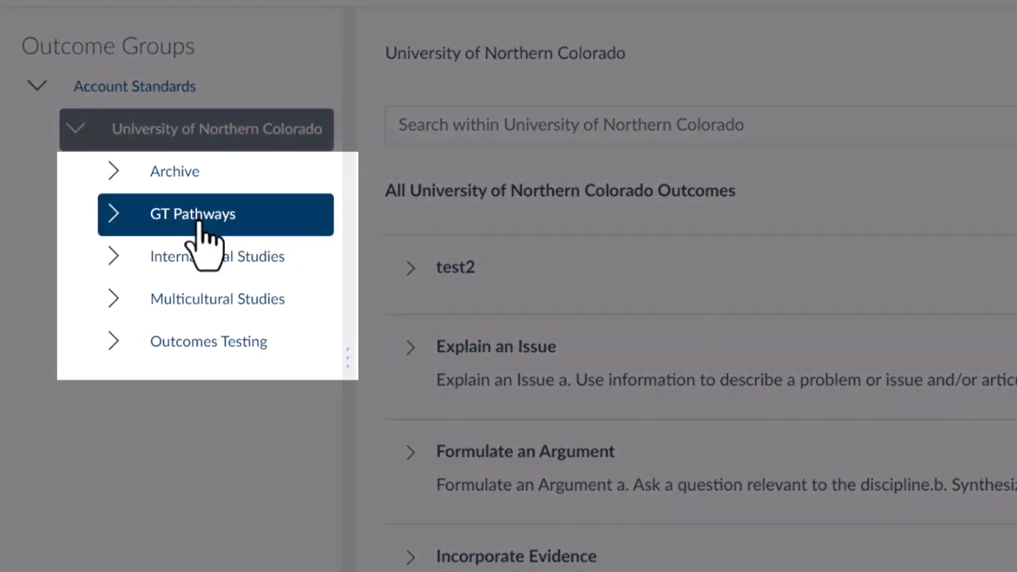
# Expand GT Pathways and look through the outcomes in its Inquiry & Analysis group.
pyautogui.click(115, 221)
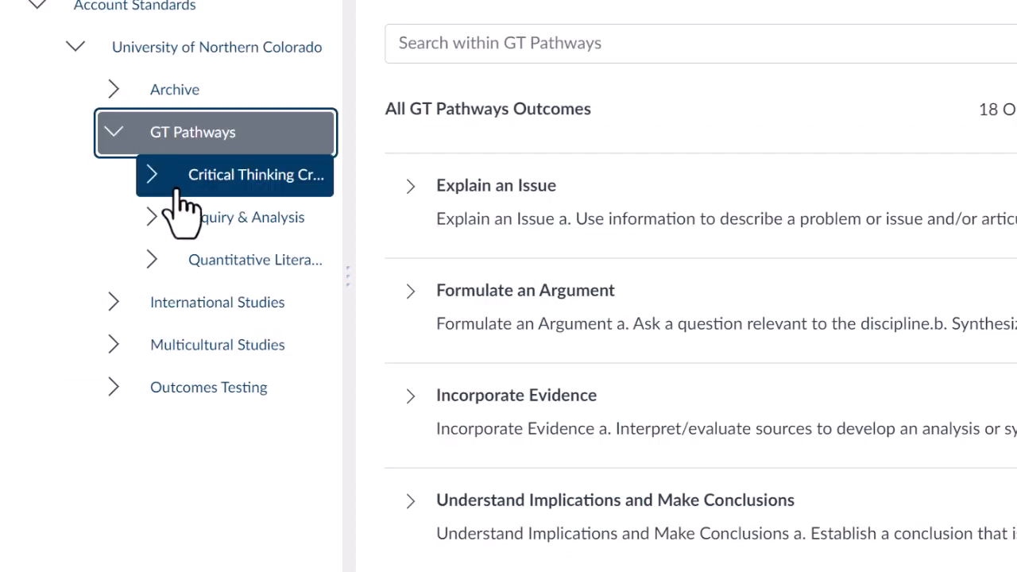
pyautogui.click(181, 219)
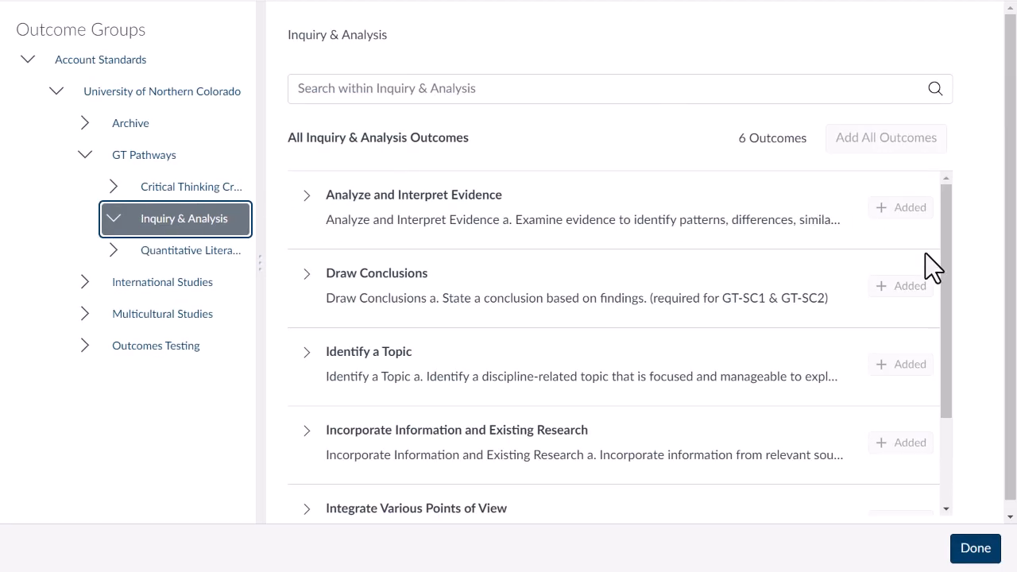
pyautogui.click(891, 361)
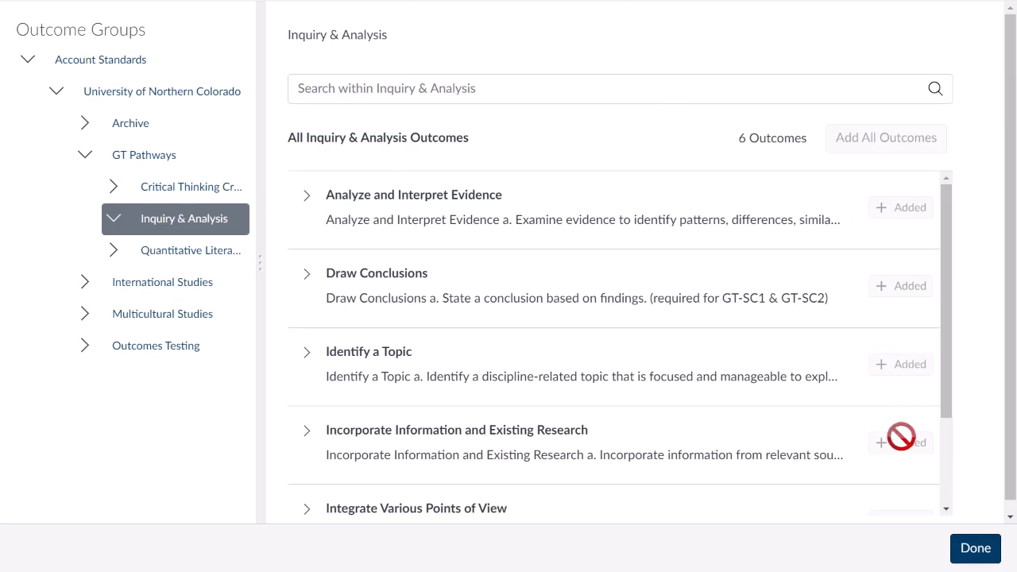
pyautogui.moveTo(943, 394); pyautogui.dragTo(935, 477)
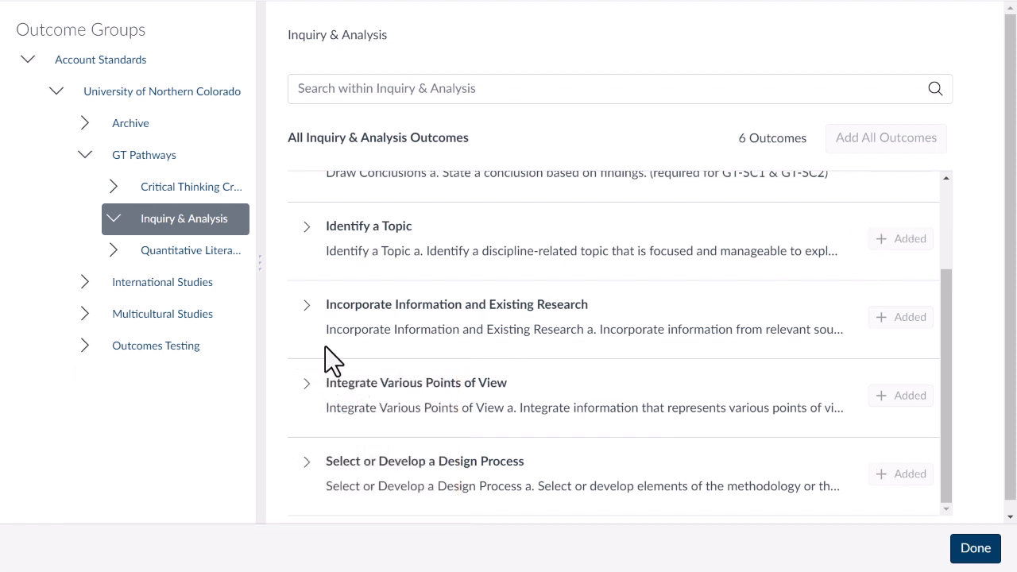
# Add the Address Assumptions, Apply and Analyze Information, Communicate Using Mathematical Forms and Interpret Information outcomes from the Quantitative Literacy Criteria group.
pyautogui.click(203, 265)
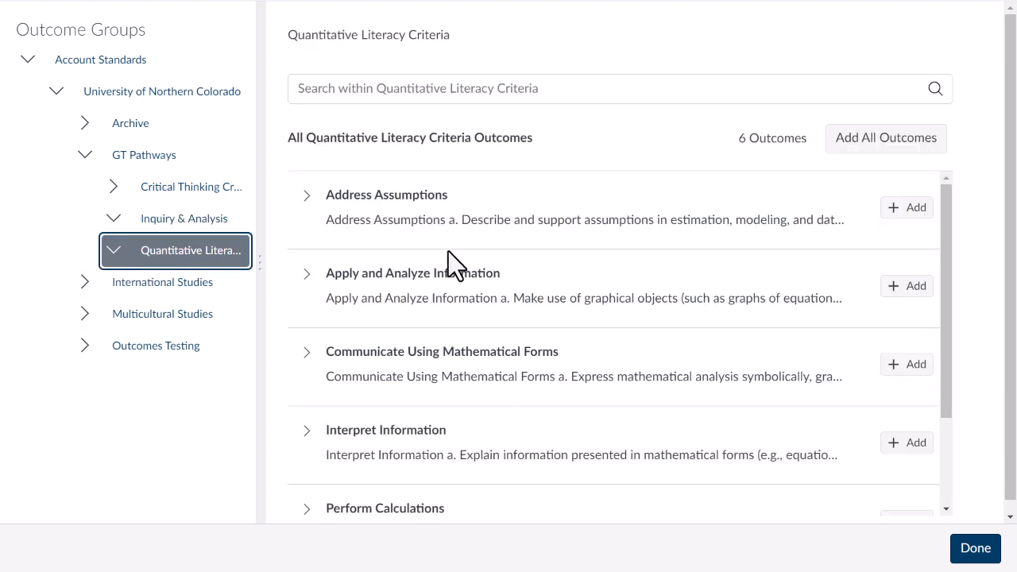
pyautogui.click(898, 206)
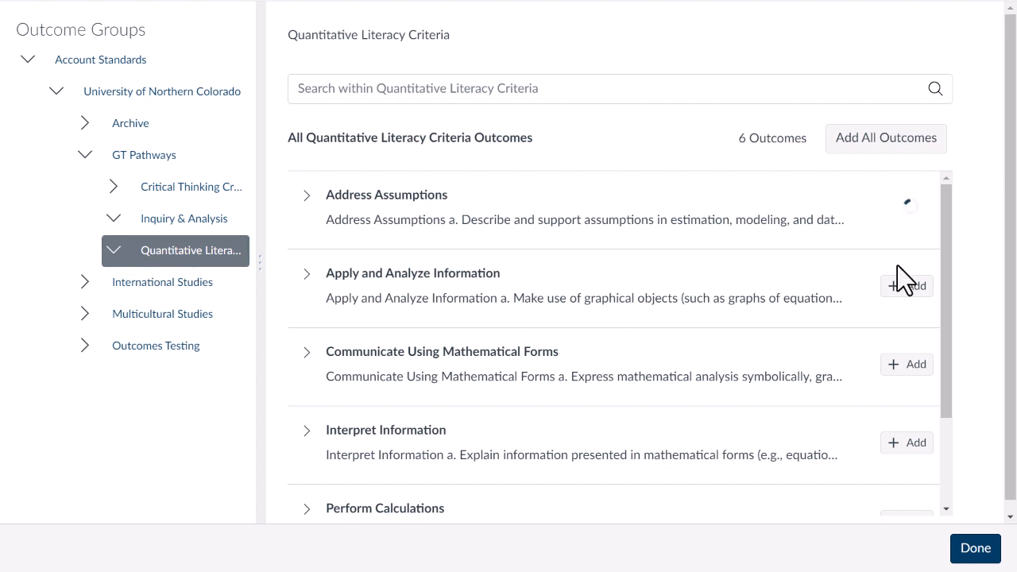
pyautogui.click(904, 286)
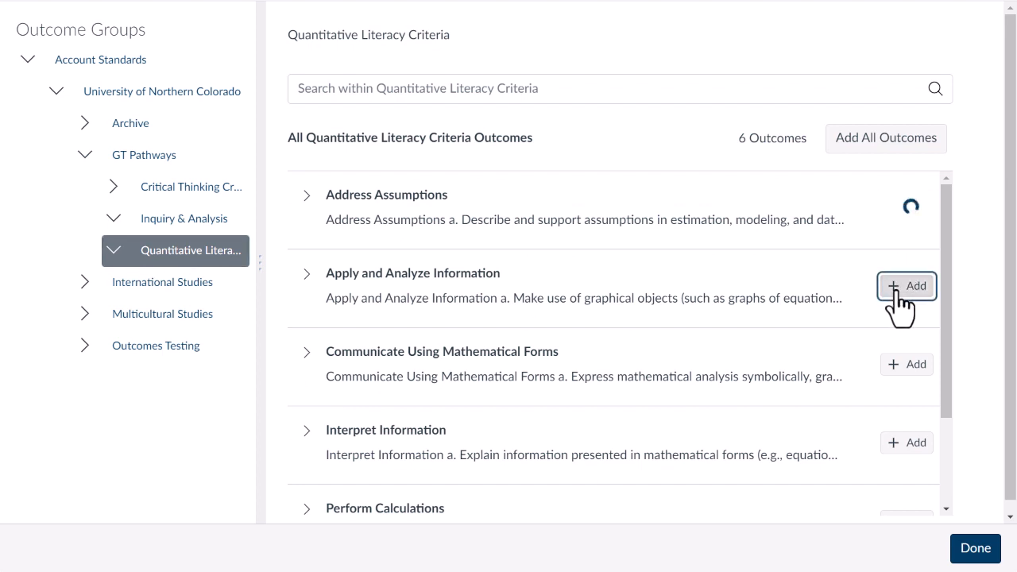
pyautogui.click(904, 365)
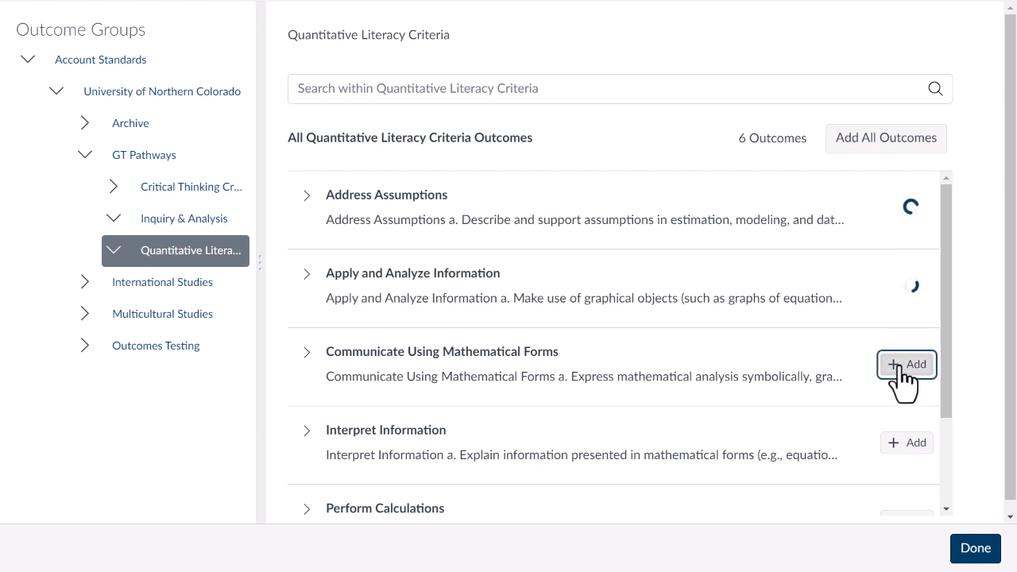
pyautogui.click(904, 443)
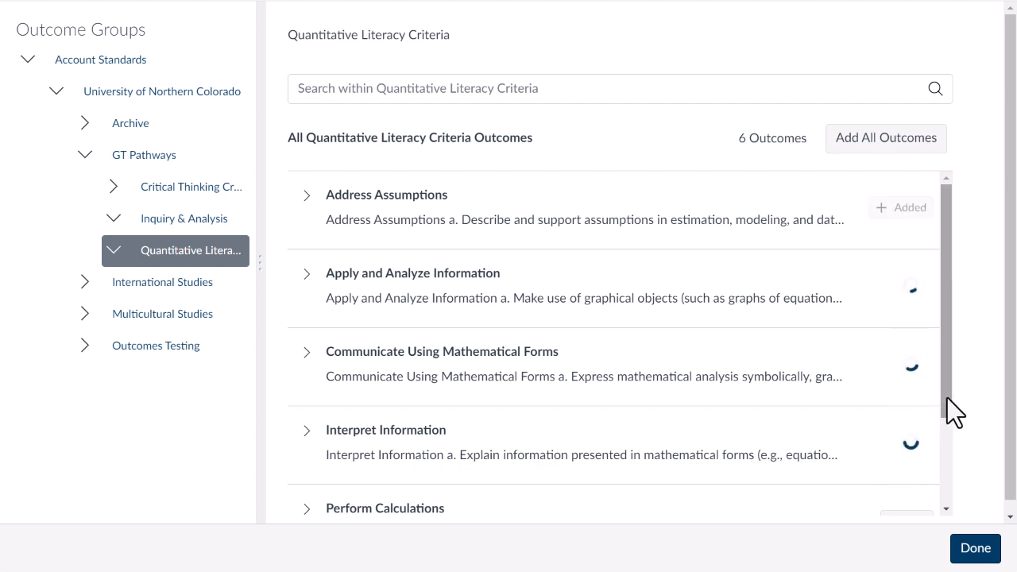
# Add the Perform Calculations and Represent Information outcomes from the same group and finish adding outcomes to the course.
pyautogui.moveTo(947, 398); pyautogui.dragTo(951, 497)
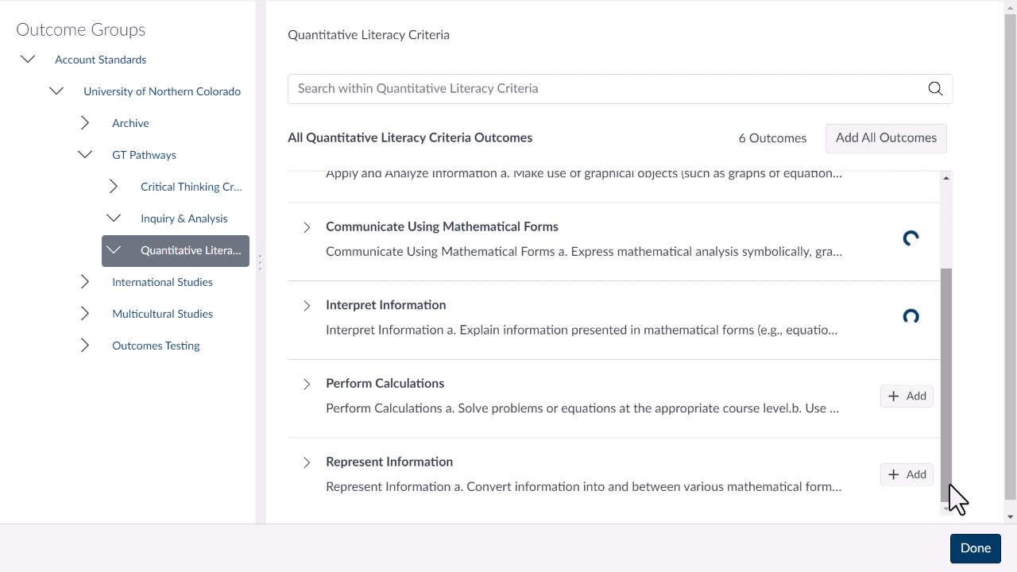
pyautogui.click(910, 397)
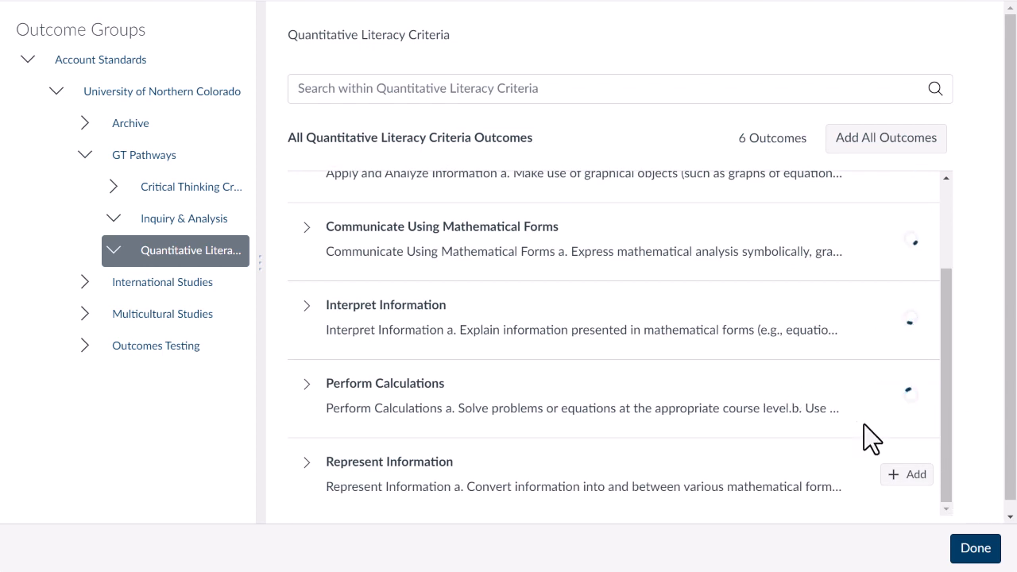
pyautogui.click(904, 477)
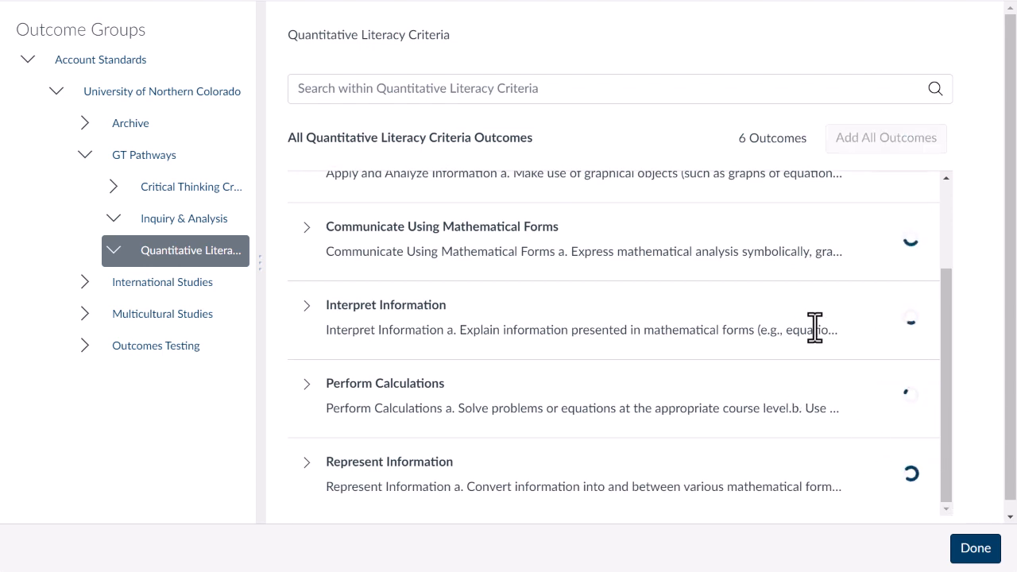
pyautogui.moveTo(952, 294); pyautogui.dragTo(945, 315)
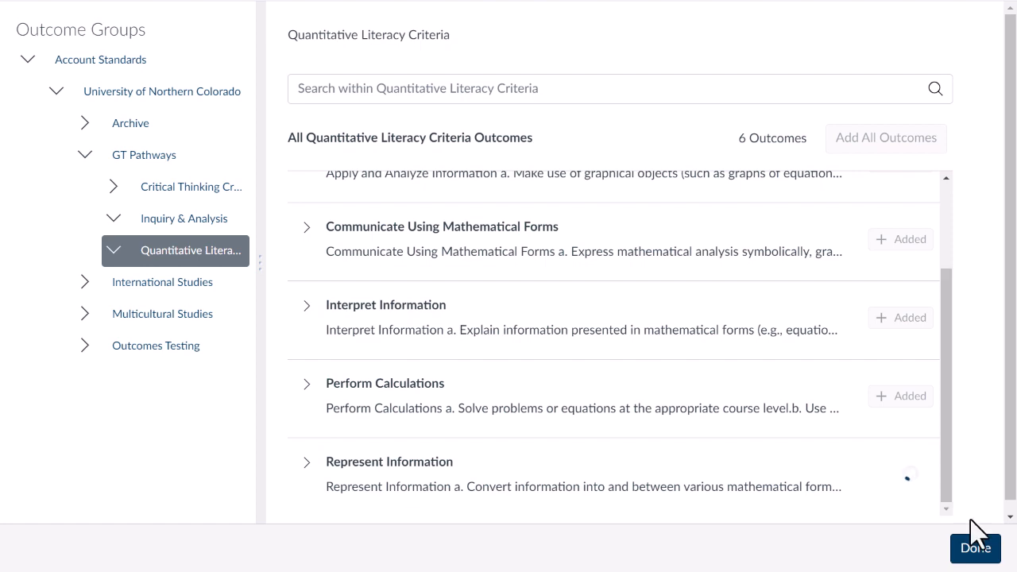
pyautogui.click(977, 548)
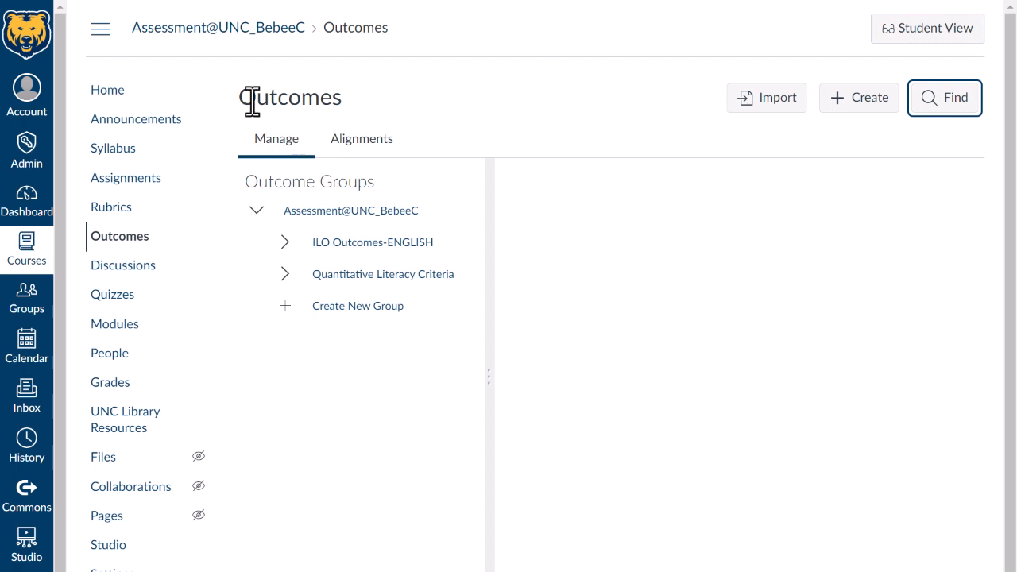
# Return to the course home page and open Signature Assignment from the course's assignments.
pyautogui.click(118, 92)
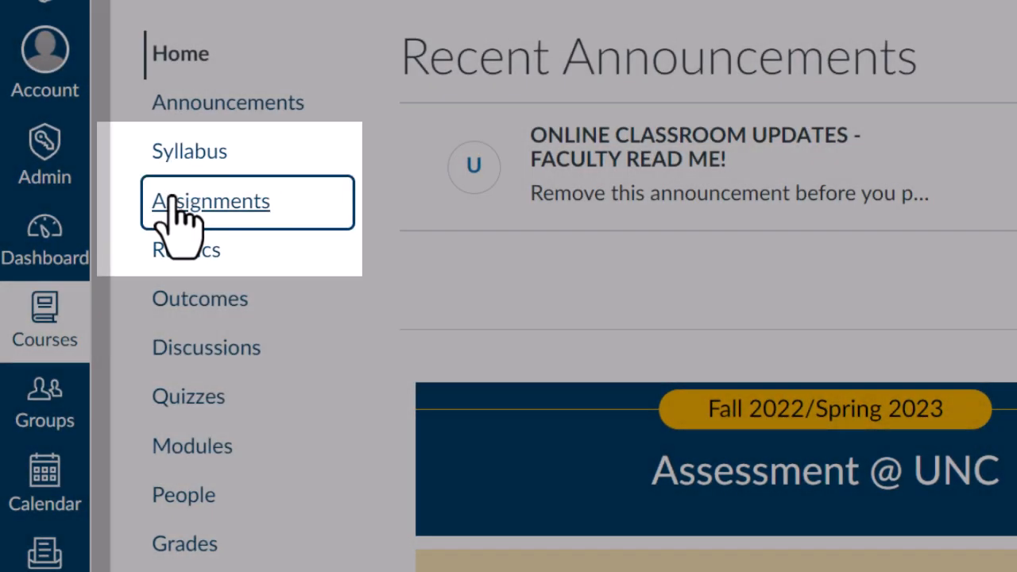
pyautogui.click(178, 208)
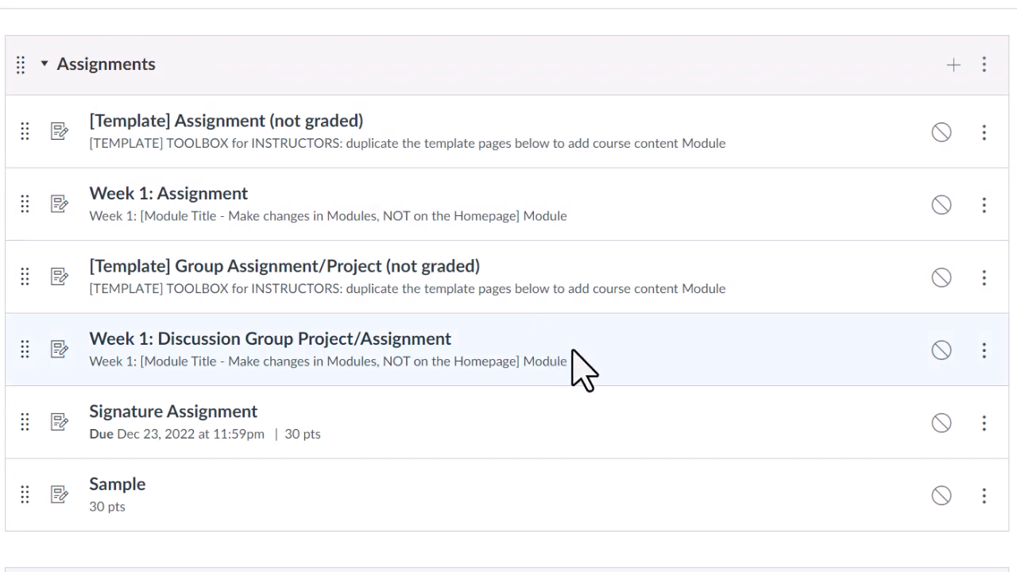
pyautogui.click(193, 419)
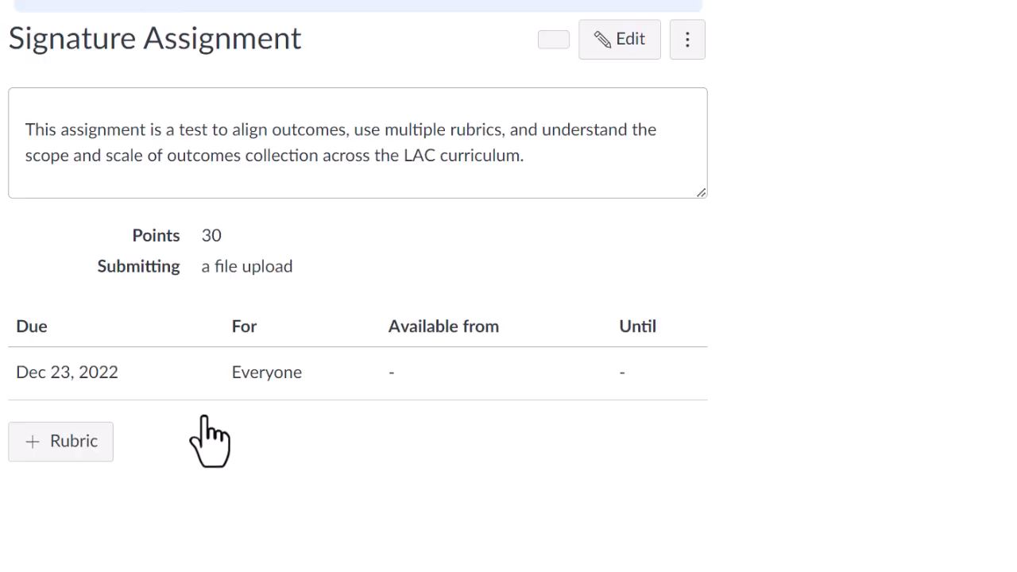
# Add a new rubric to Signature Assignment and title it Assessment Rubric.
pyautogui.moveTo(1013, 184); pyautogui.dragTo(1006, 171)
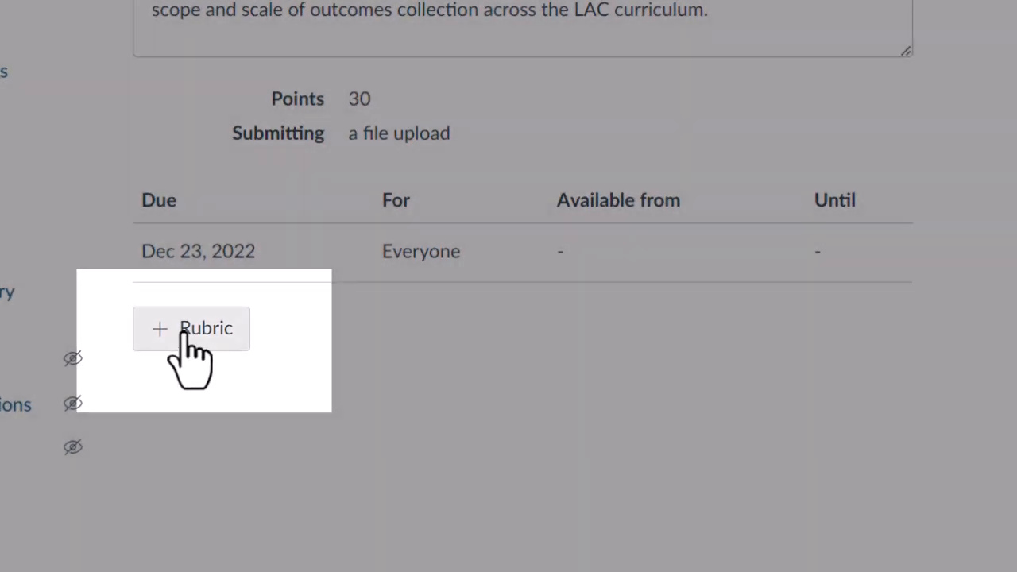
pyautogui.click(184, 332)
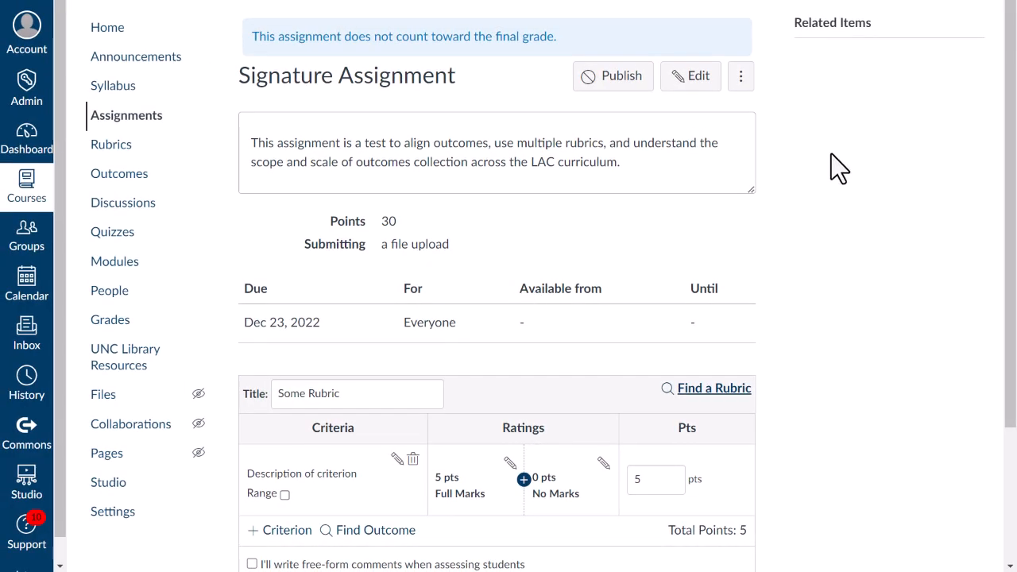
pyautogui.moveTo(1013, 64); pyautogui.dragTo(1013, 253)
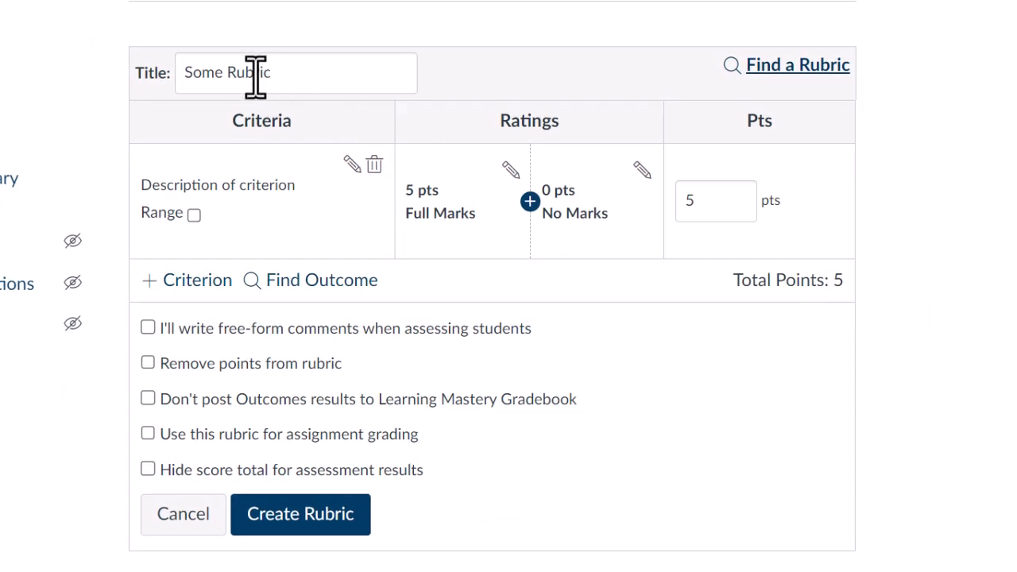
pyautogui.doubleClick(204, 70)
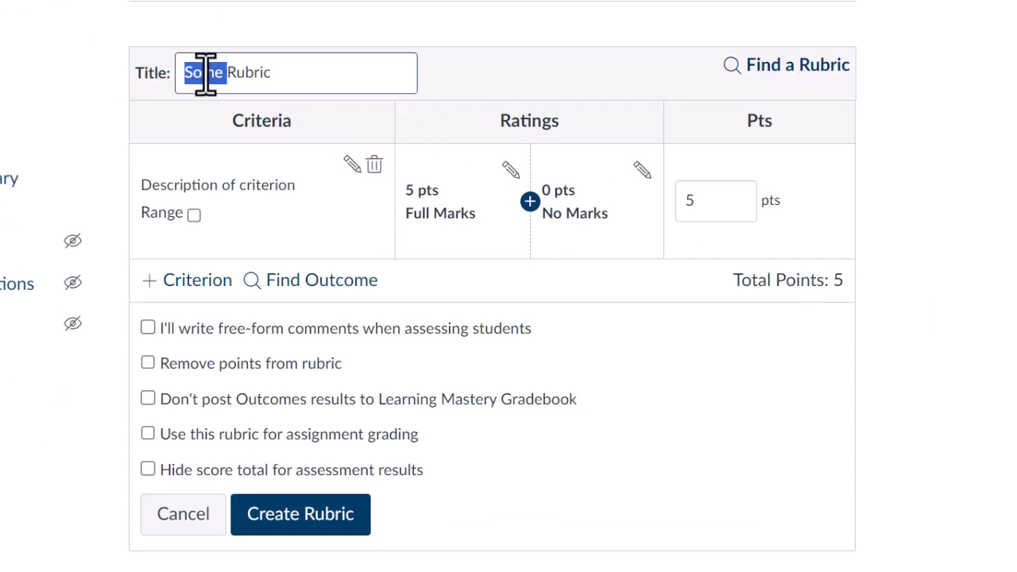
pyautogui.write('Assessment')
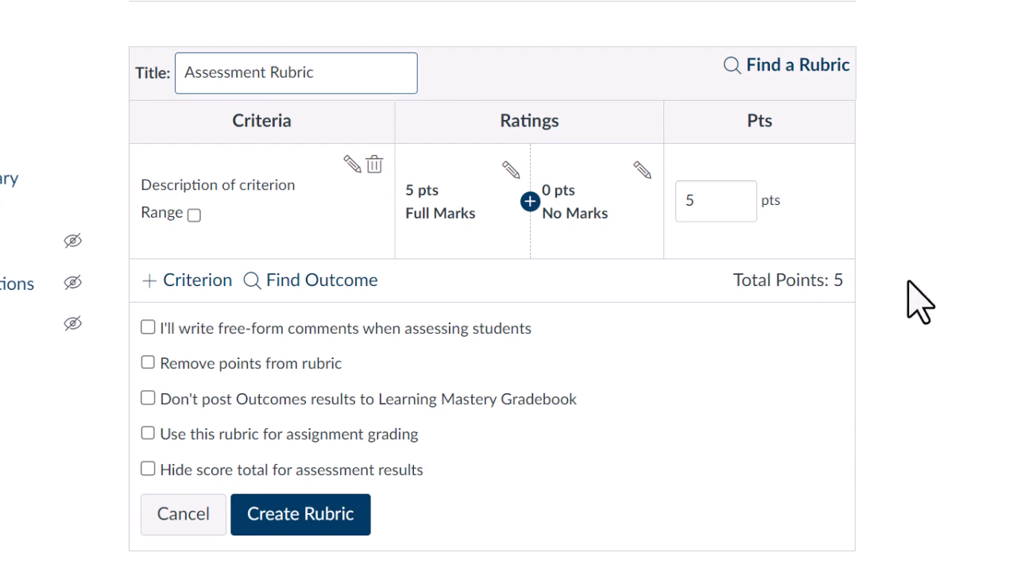
pyautogui.click(854, 269)
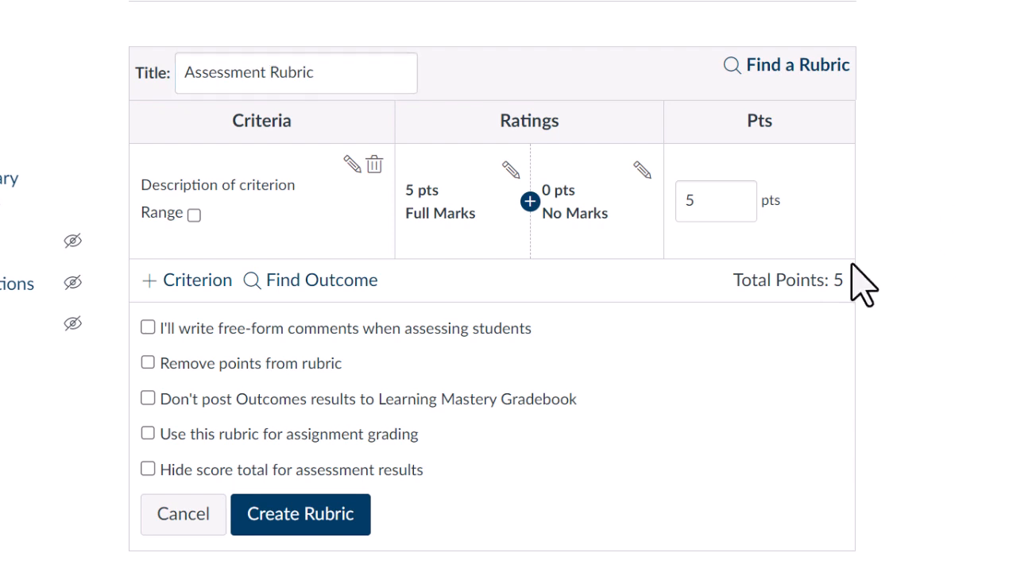
# Import the Select or Develop a Design Process outcome into the rubric as a criterion and review its ratings.
pyautogui.click(289, 281)
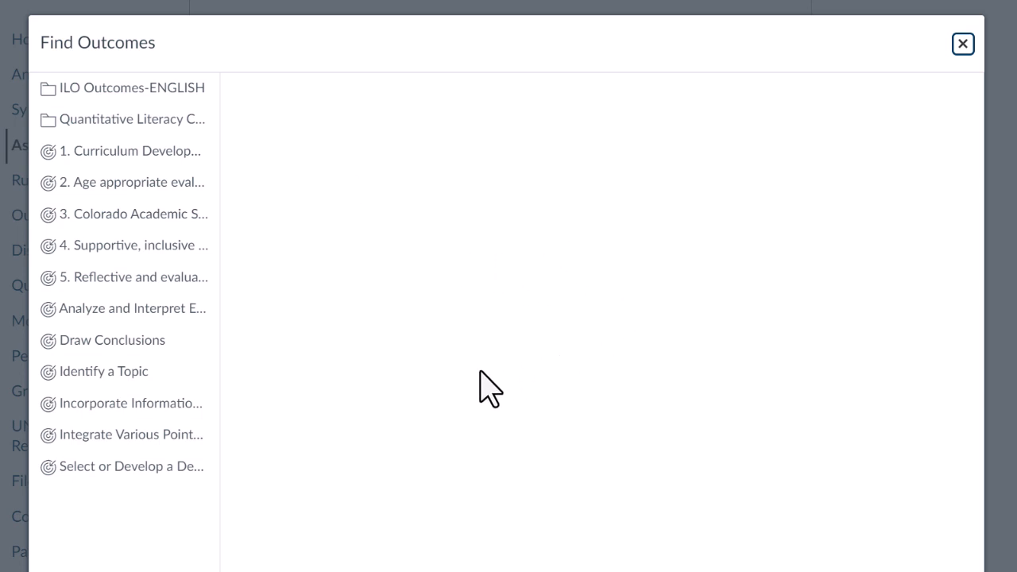
pyautogui.click(140, 122)
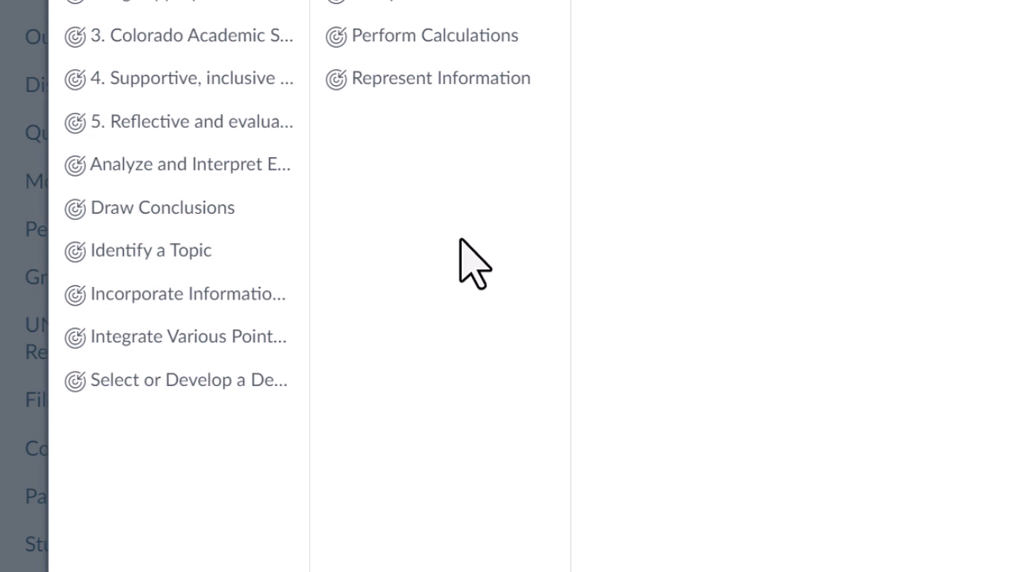
pyautogui.moveTo(243, 422); pyautogui.dragTo(213, 407)
pyautogui.click(212, 383)
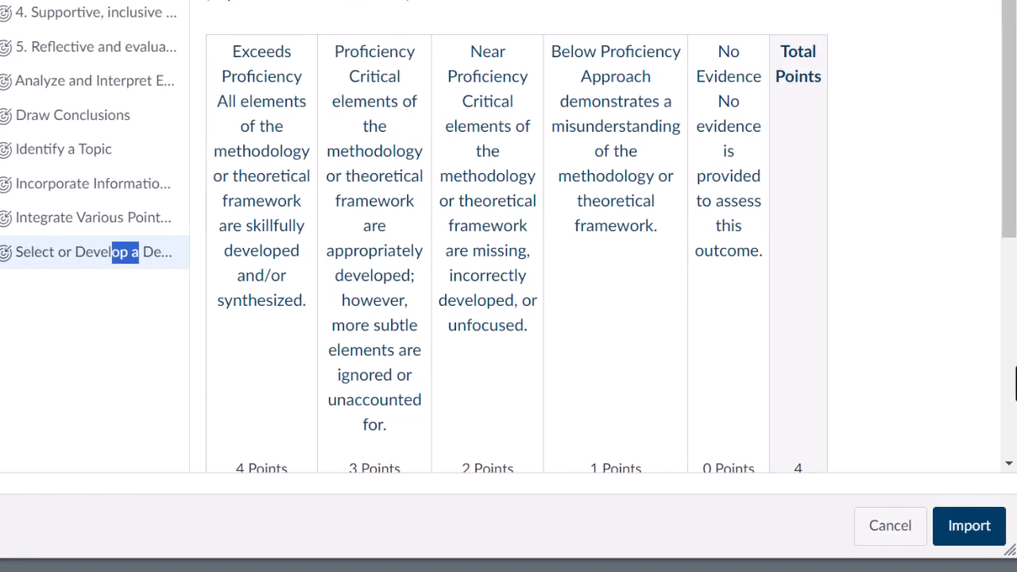
pyautogui.click(985, 531)
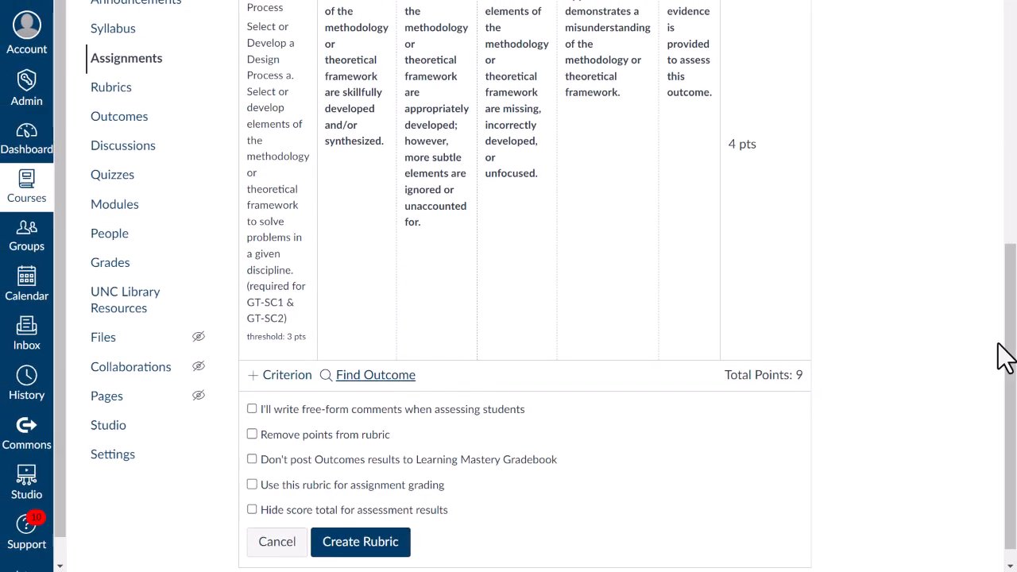
pyautogui.moveTo(1009, 359); pyautogui.dragTo(1009, 284)
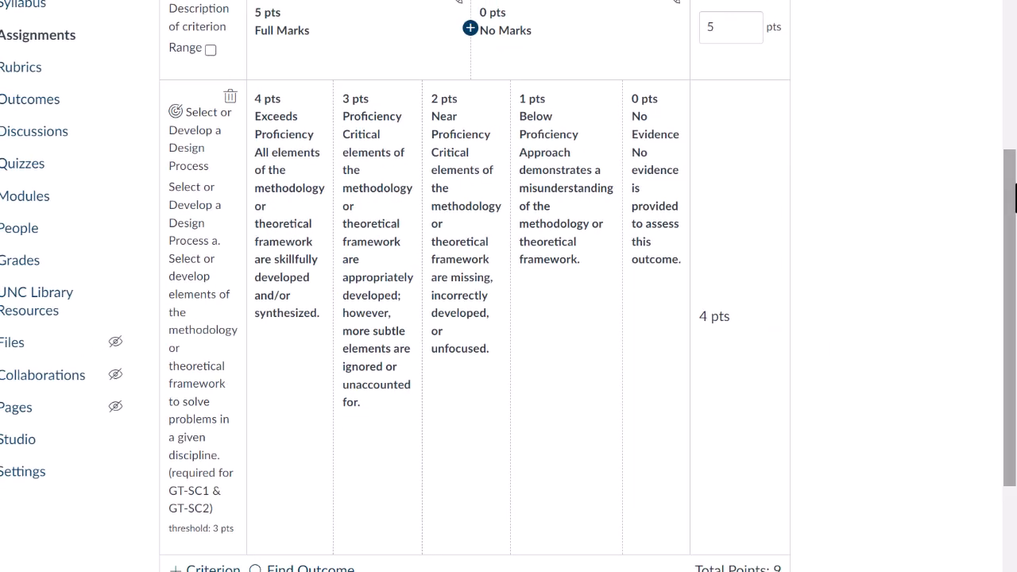
pyautogui.scroll(-1, 1012, 195)
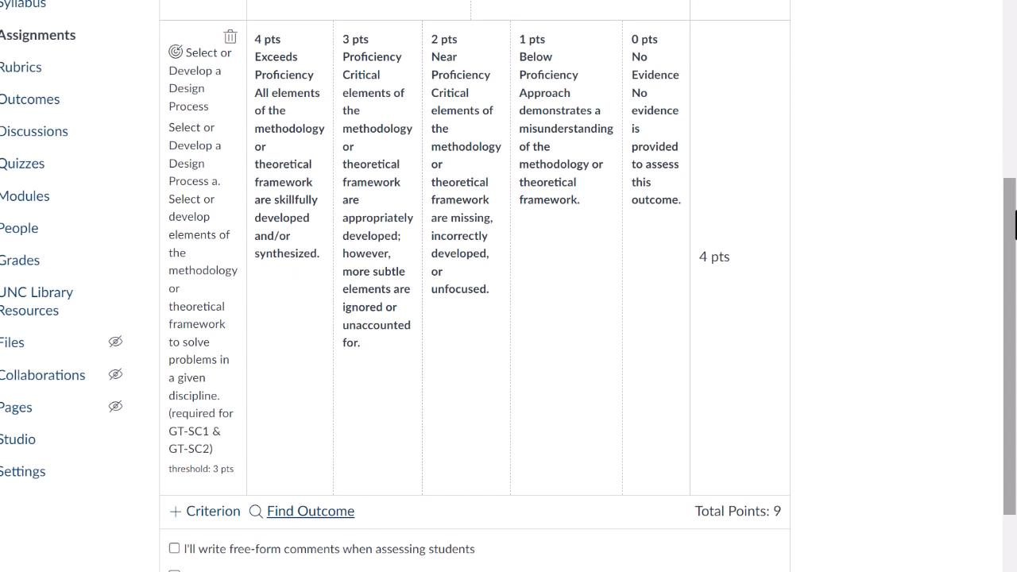
# Find the Analyze and Interpret Evidence outcome and import it into the rubric as a criterion.
pyautogui.click(305, 511)
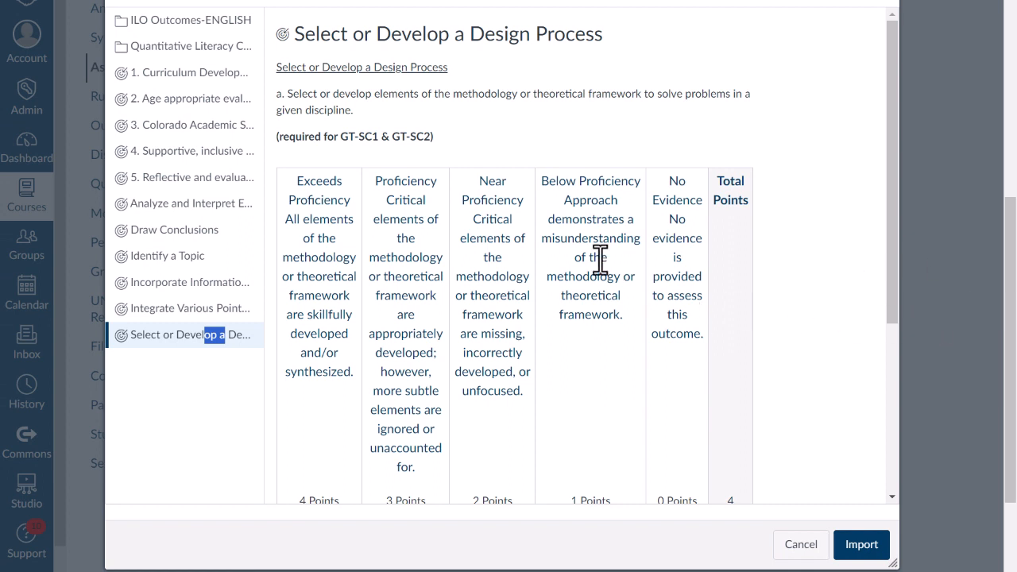
pyautogui.click(199, 213)
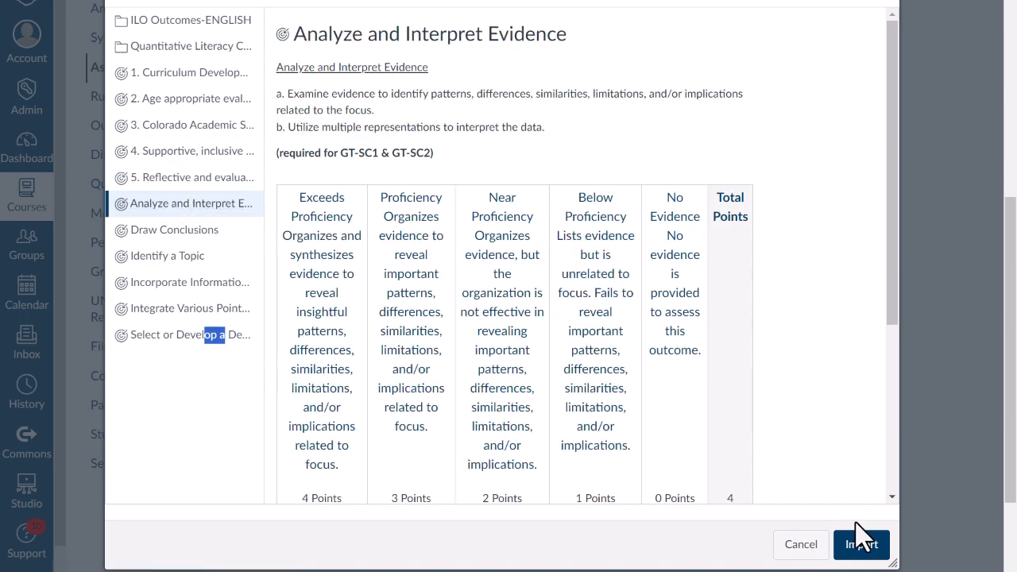
pyautogui.click(866, 543)
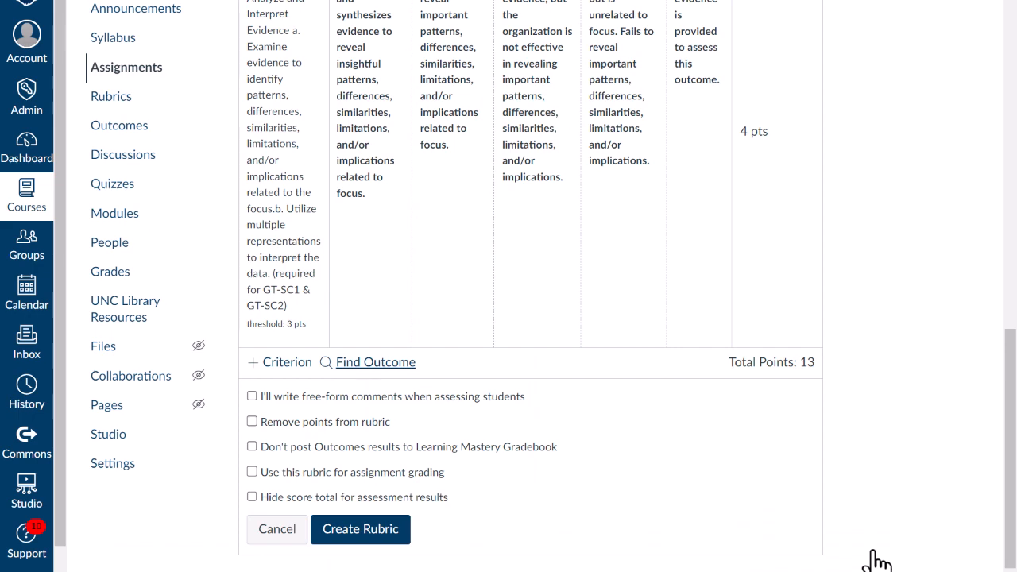
# Import the Draw Conclusions outcome into the rubric as another scoring criterion.
pyautogui.moveTo(1007, 397); pyautogui.dragTo(1012, 368)
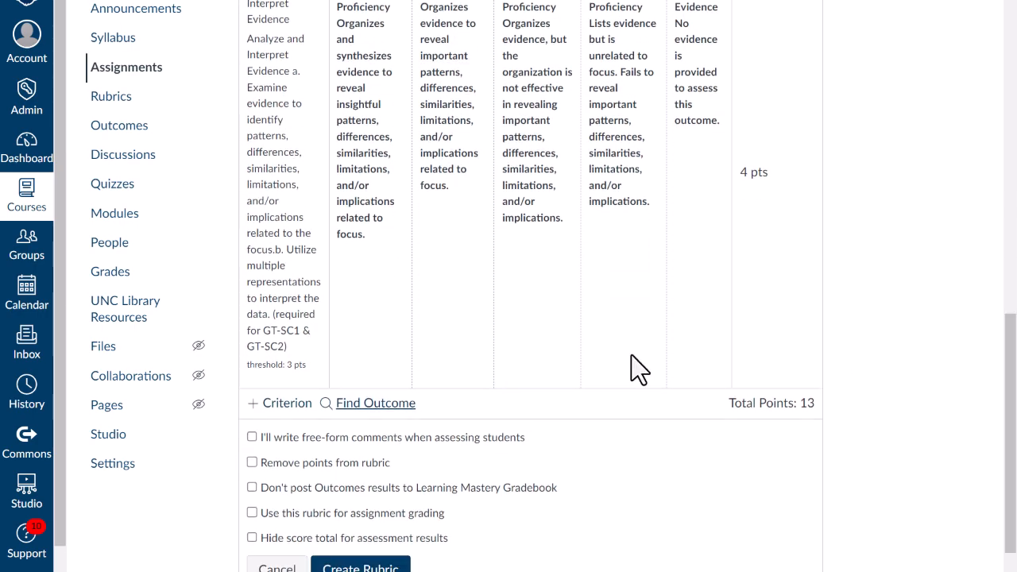
pyautogui.click(390, 405)
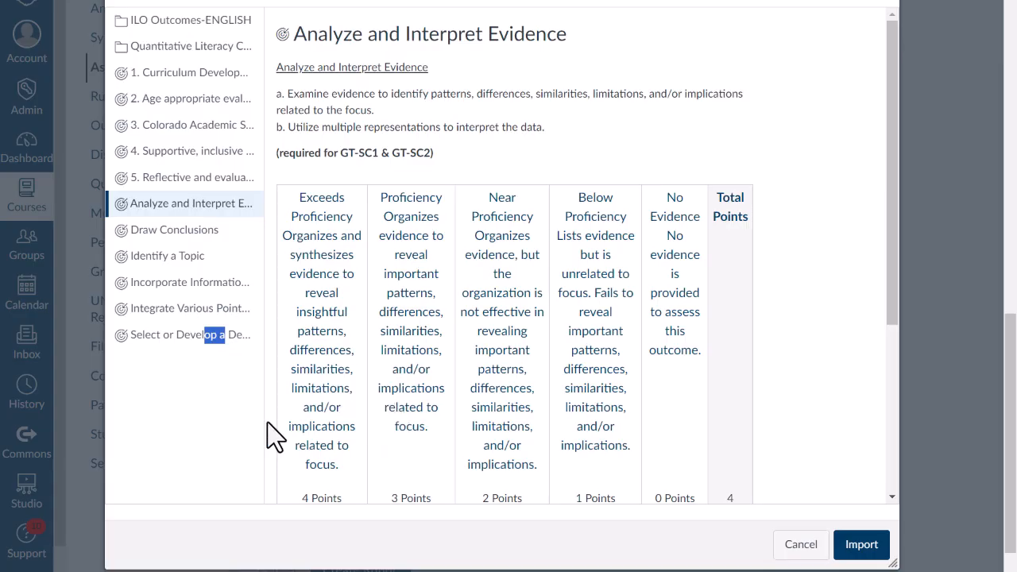
pyautogui.click(188, 235)
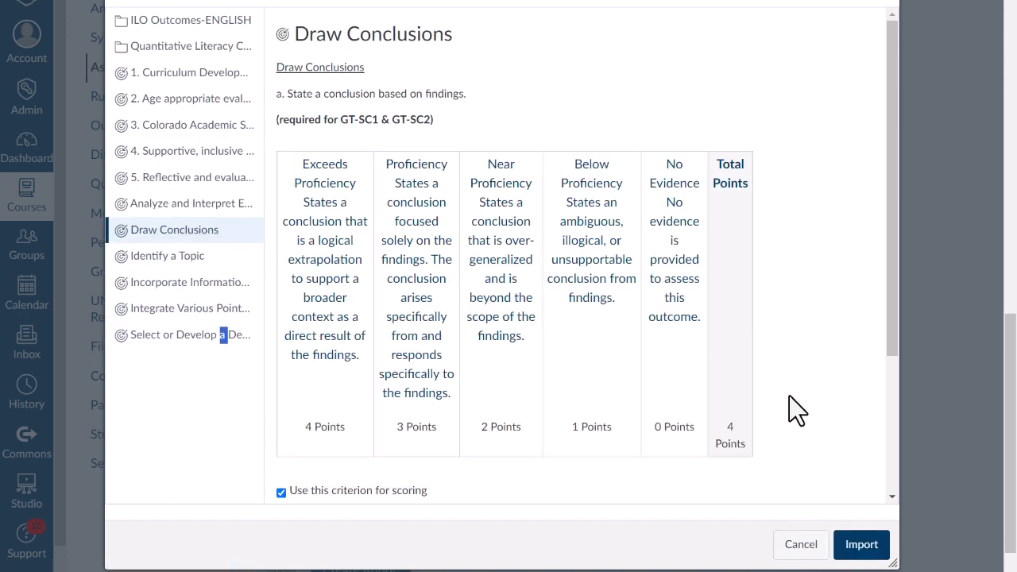
pyautogui.click(866, 545)
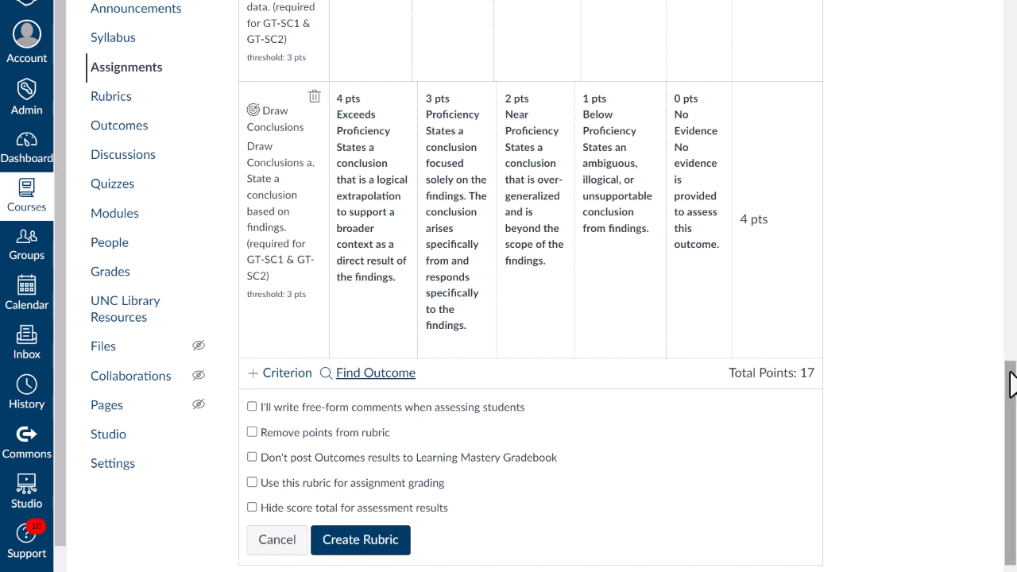
# Delete the default "Description of criterion" row from Assessment Rubric and enable the option to remove points from the rubric.
pyautogui.moveTo(1010, 380); pyautogui.dragTo(1009, 89)
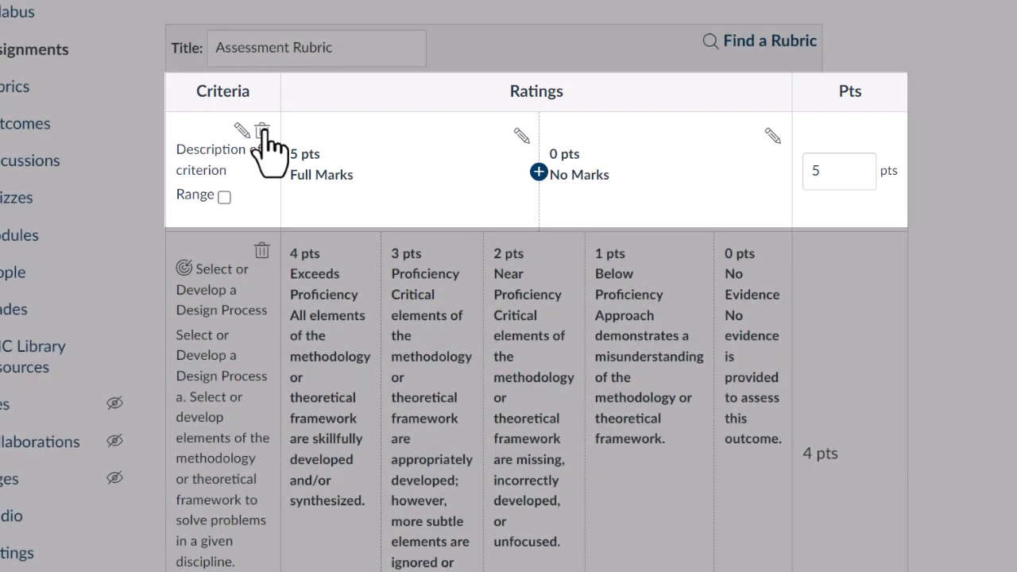
pyautogui.click(262, 133)
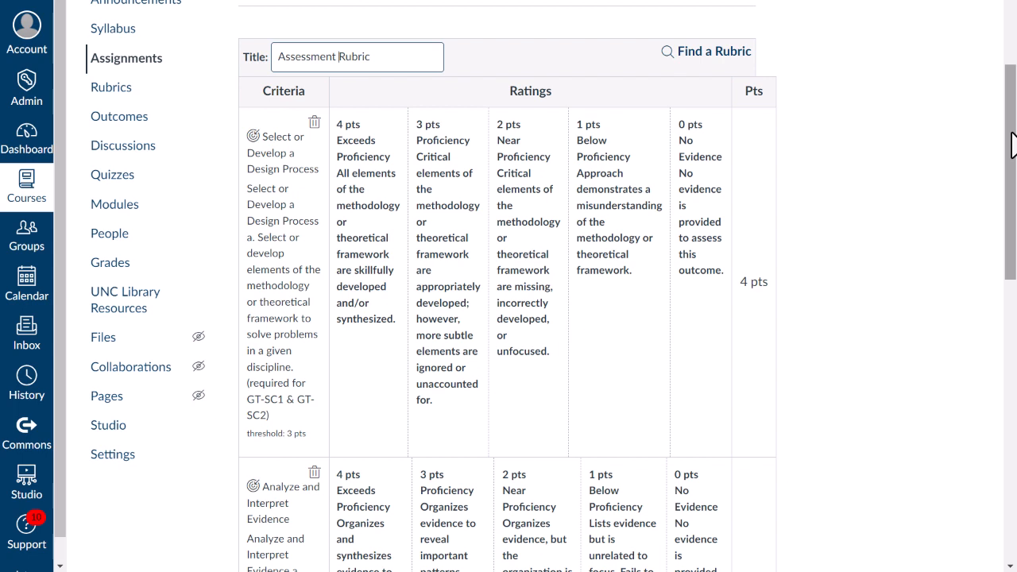
pyautogui.moveTo(1011, 133); pyautogui.dragTo(1015, 385)
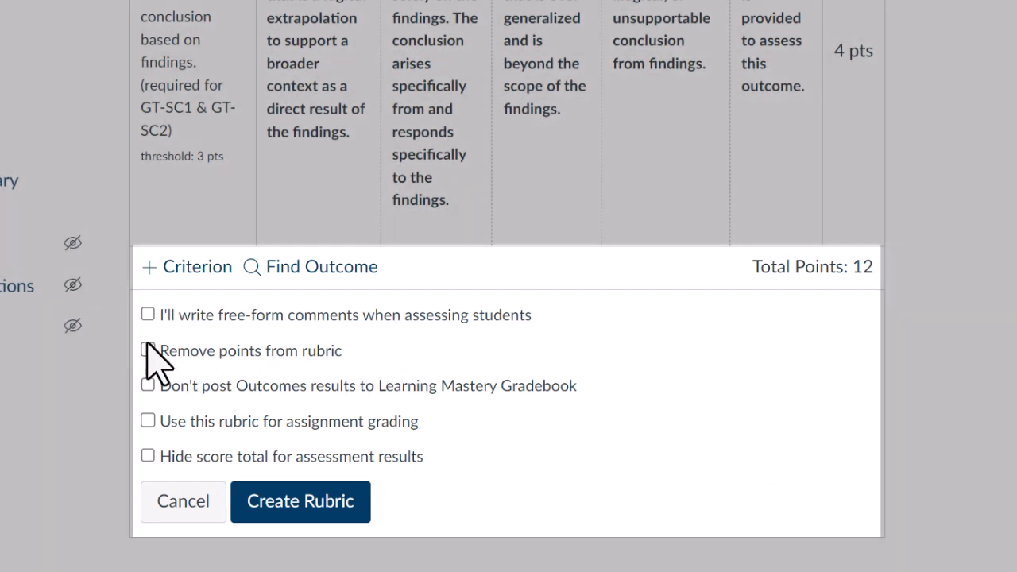
pyautogui.click(147, 350)
# Check the outcome criteria and their ratings, create the rubric for Signature Assignment, and review the saved rubric on the assignment page.
pyautogui.scroll(3, 155, 365)
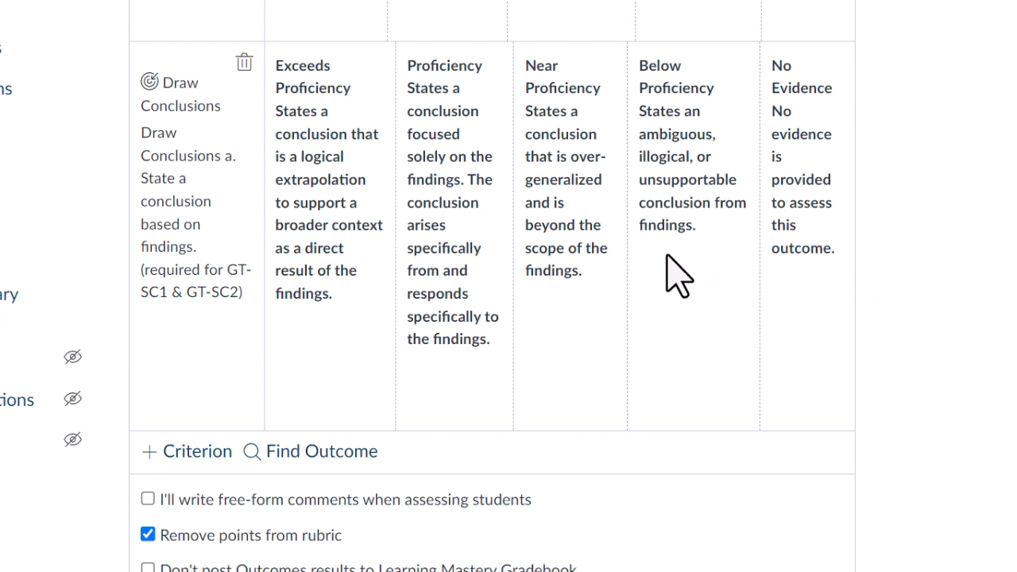
pyautogui.scroll(-1, 787, 270)
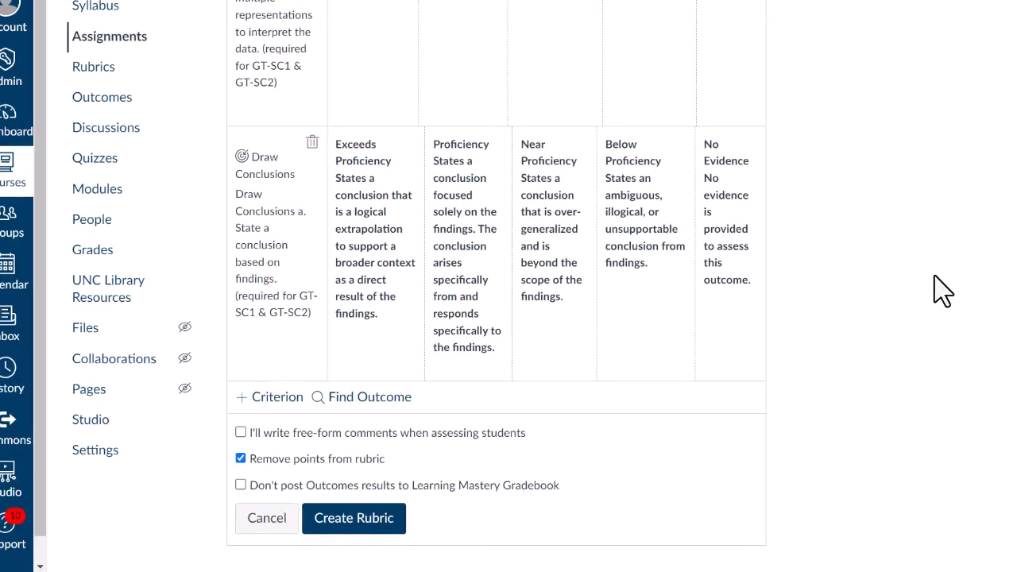
pyautogui.scroll(1, 1007, 349)
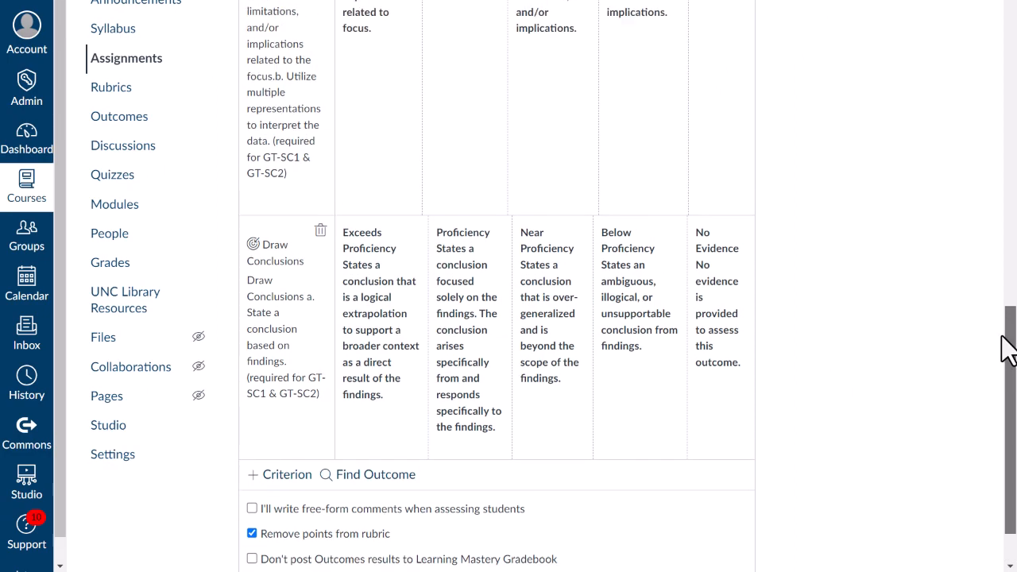
pyautogui.moveTo(1007, 349); pyautogui.dragTo(1013, 172)
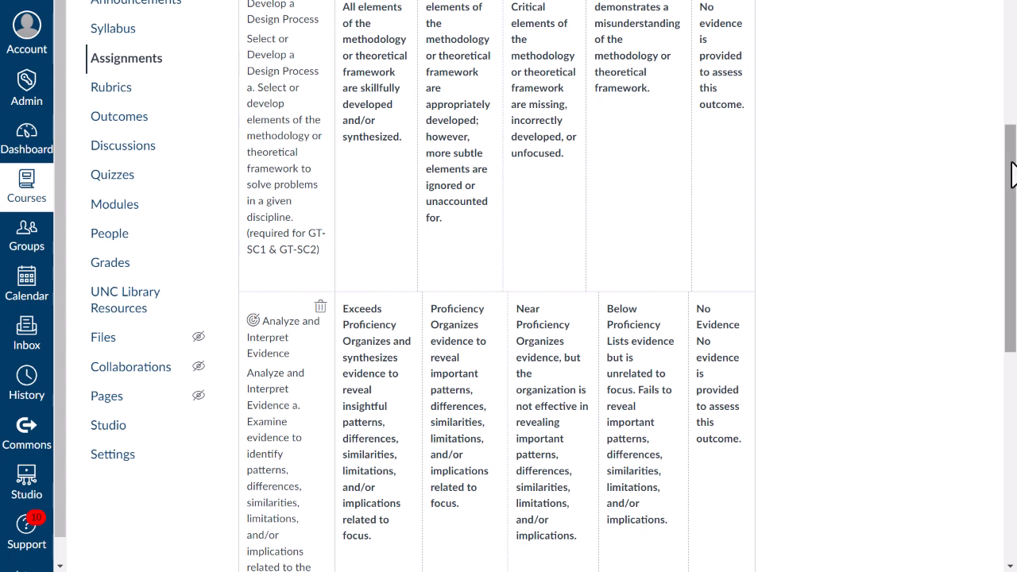
pyautogui.moveTo(1014, 175)
pyautogui.mouseDown()
pyautogui.moveTo(1009, 63)
pyautogui.moveTo(1010, 378)
pyautogui.mouseUp()
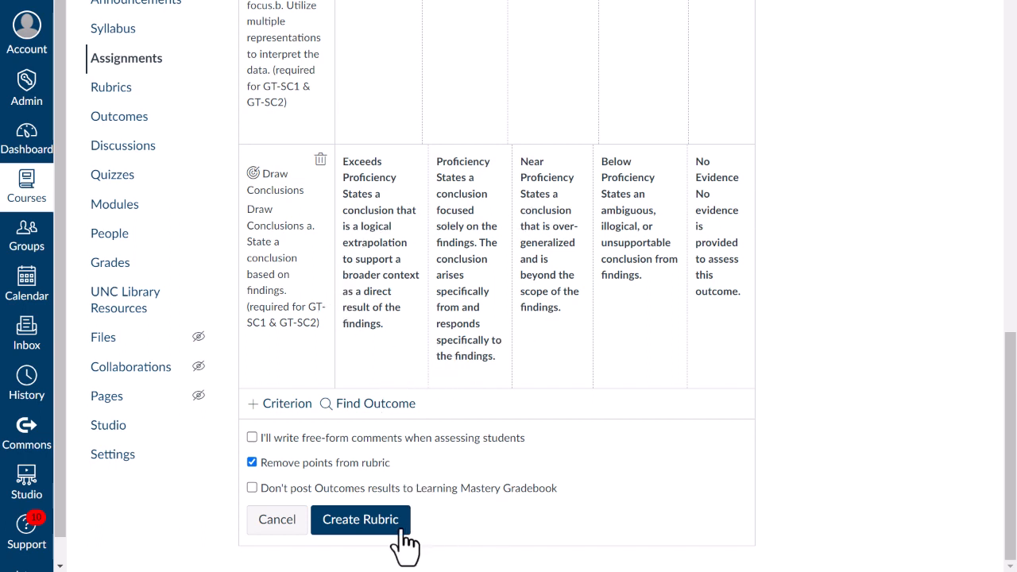
pyautogui.click(374, 523)
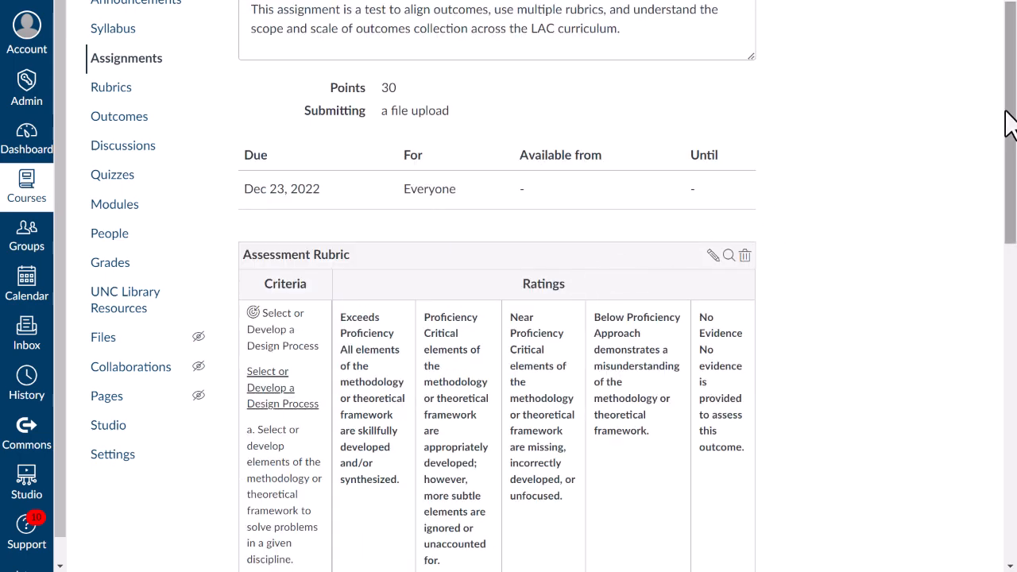
pyautogui.moveTo(1010, 102); pyautogui.dragTo(1014, 190)
pyautogui.scroll(-2, 1013, 191)
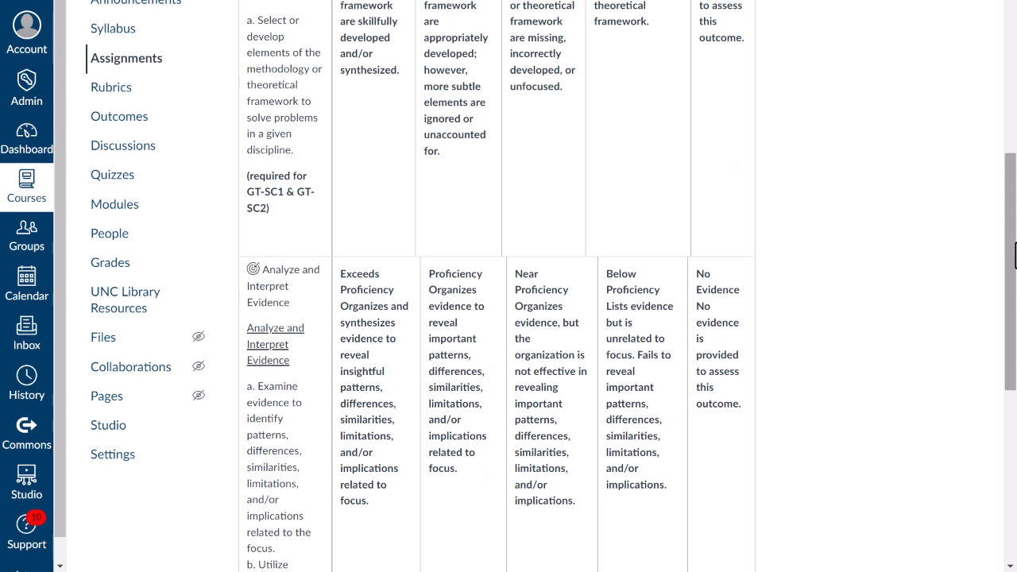
pyautogui.moveTo(1009, 184)
pyautogui.mouseDown()
pyautogui.moveTo(1014, 357)
pyautogui.moveTo(1001, 129)
pyautogui.moveTo(1009, 20)
pyautogui.mouseUp()
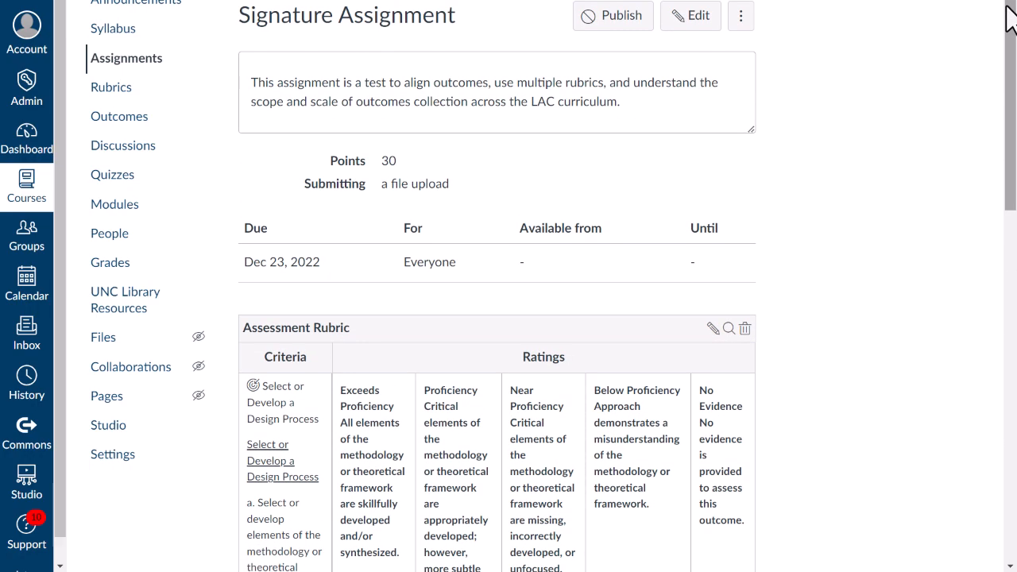